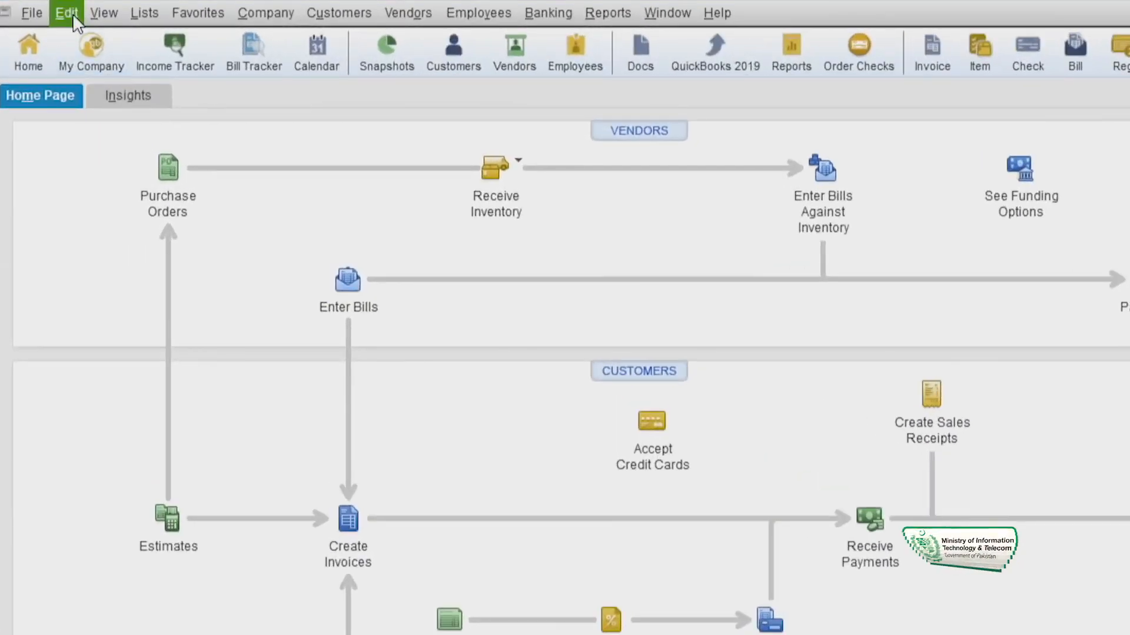
# - Check in the company preferences for Jobs & Estimates that creating estimates and progress invoicing are both set to Yes
pyautogui.click(73, 13)
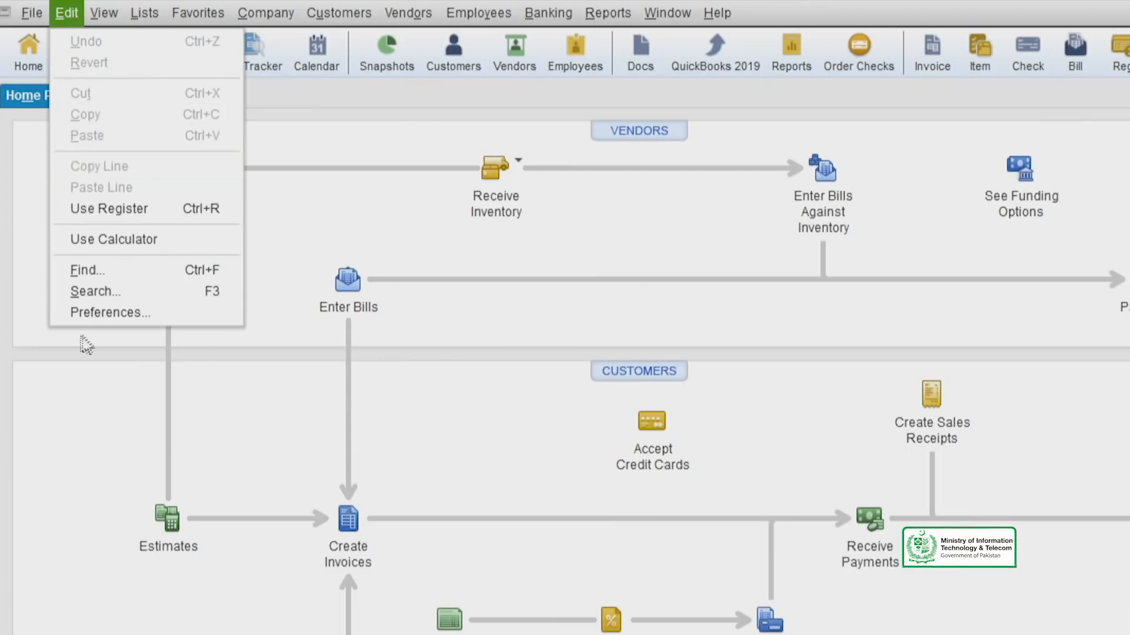
pyautogui.click(97, 311)
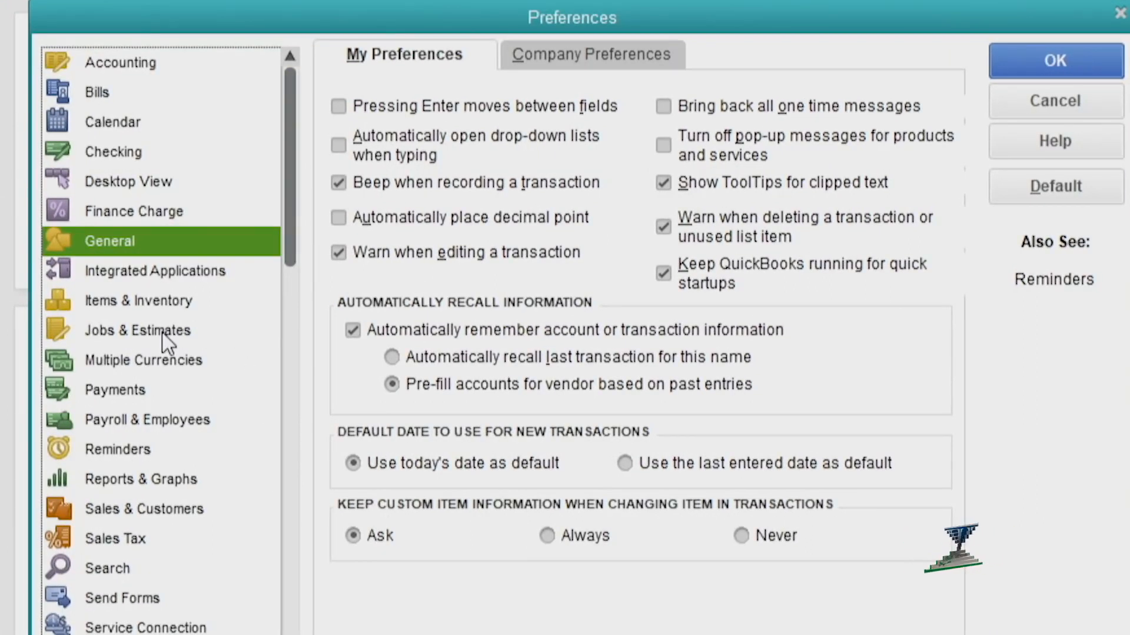
pyautogui.click(162, 333)
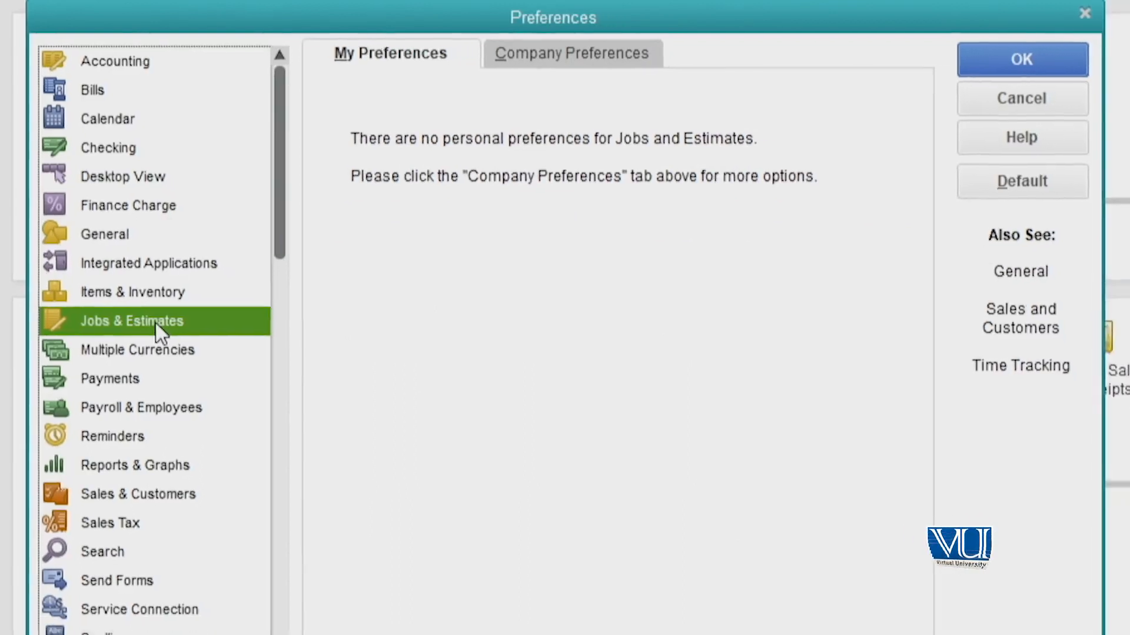
pyautogui.click(540, 57)
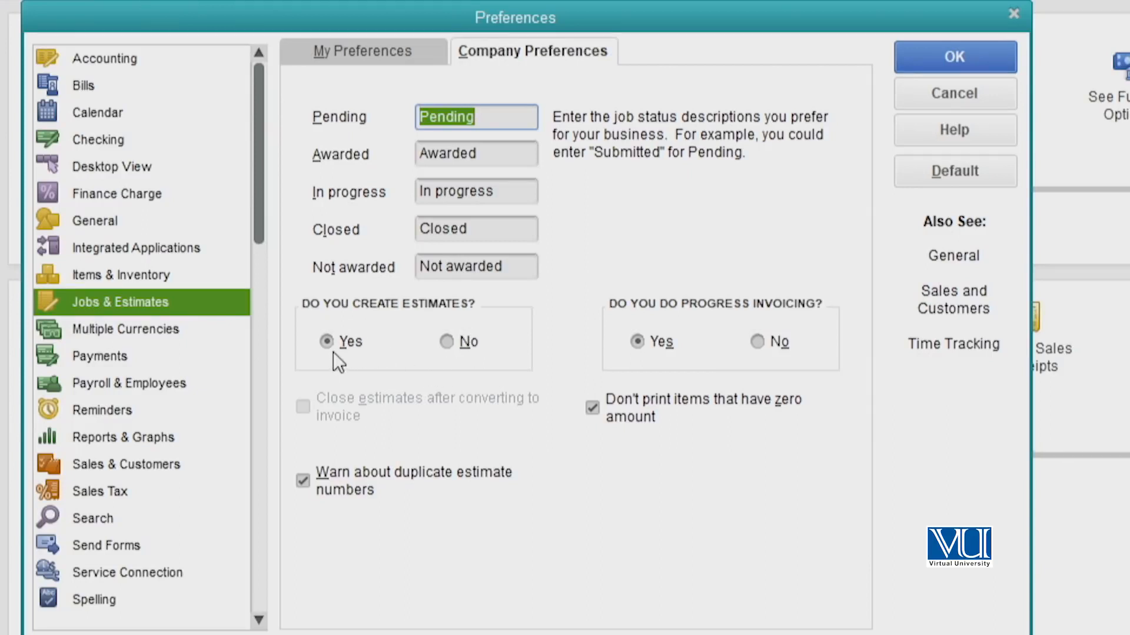
pyautogui.click(985, 59)
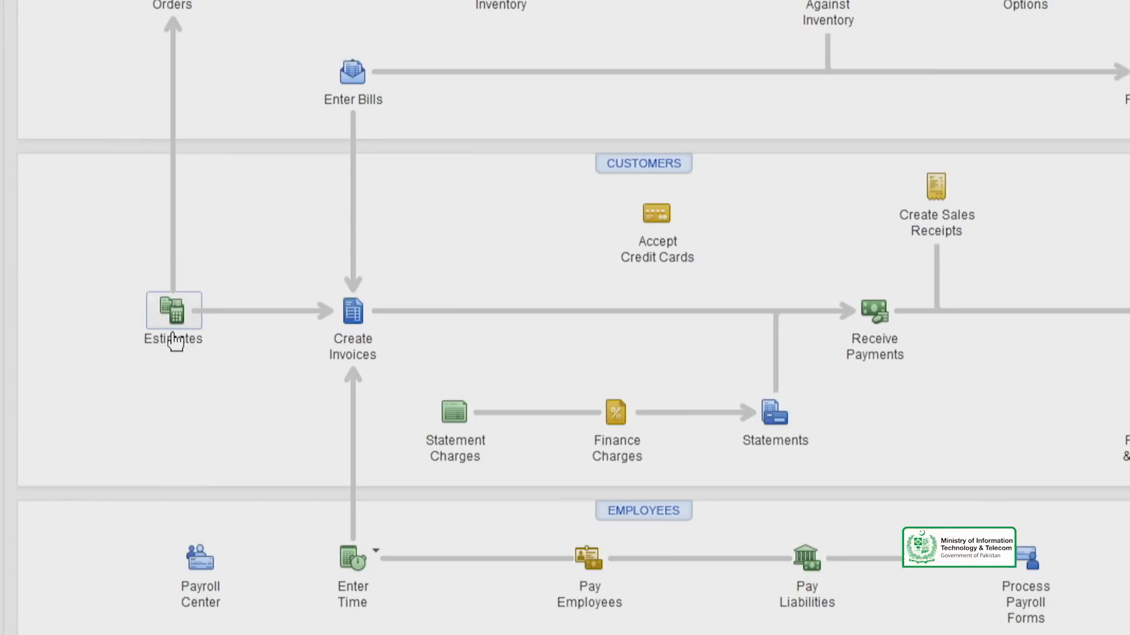
# - Start a new estimate and choose the existing customer it is for
pyautogui.click(173, 333)
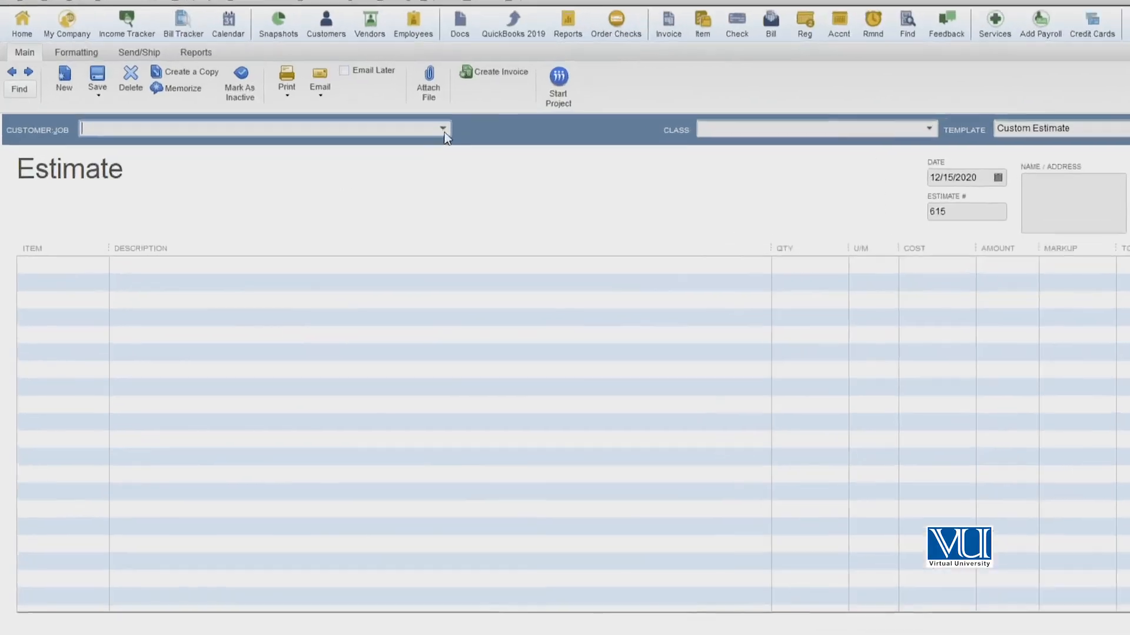
pyautogui.click(365, 133)
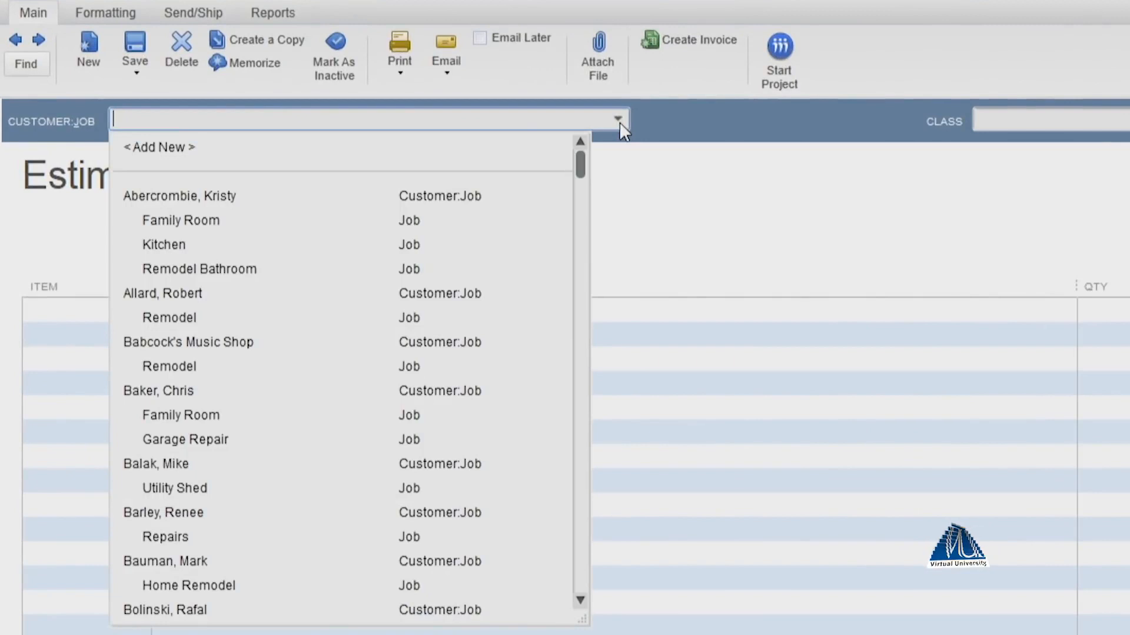
pyautogui.click(194, 392)
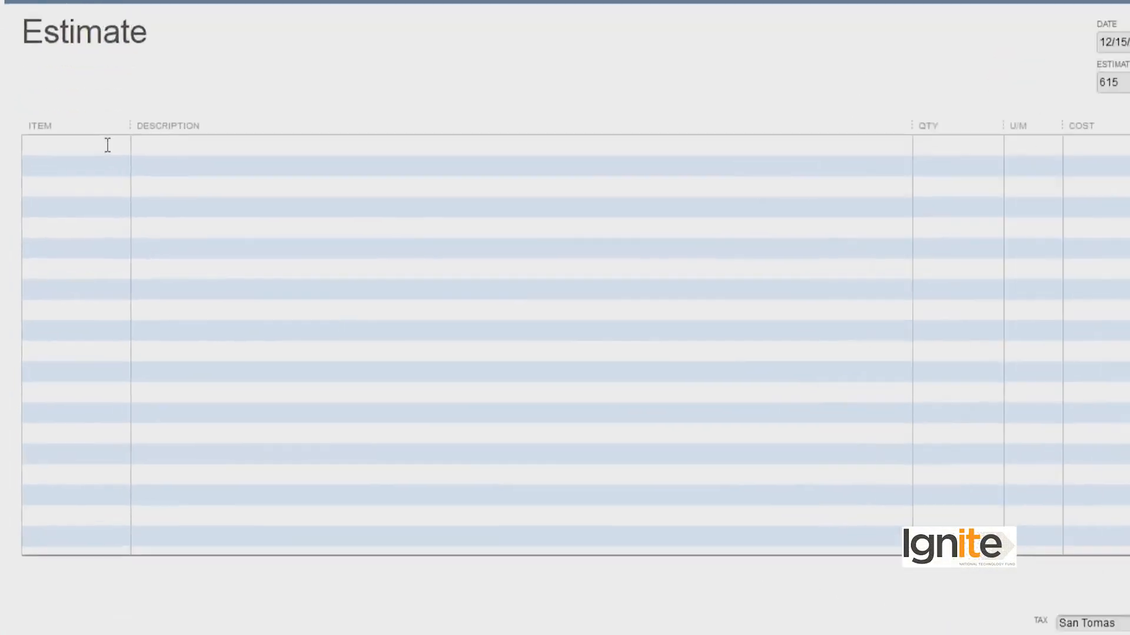
# - Add Cabinet Pulls, Light Pine cabinets and Installation as the first three line items of the estimate
pyautogui.click(82, 242)
pyautogui.scroll(-4, 92, 375)
pyautogui.scroll(-2, 167, 305)
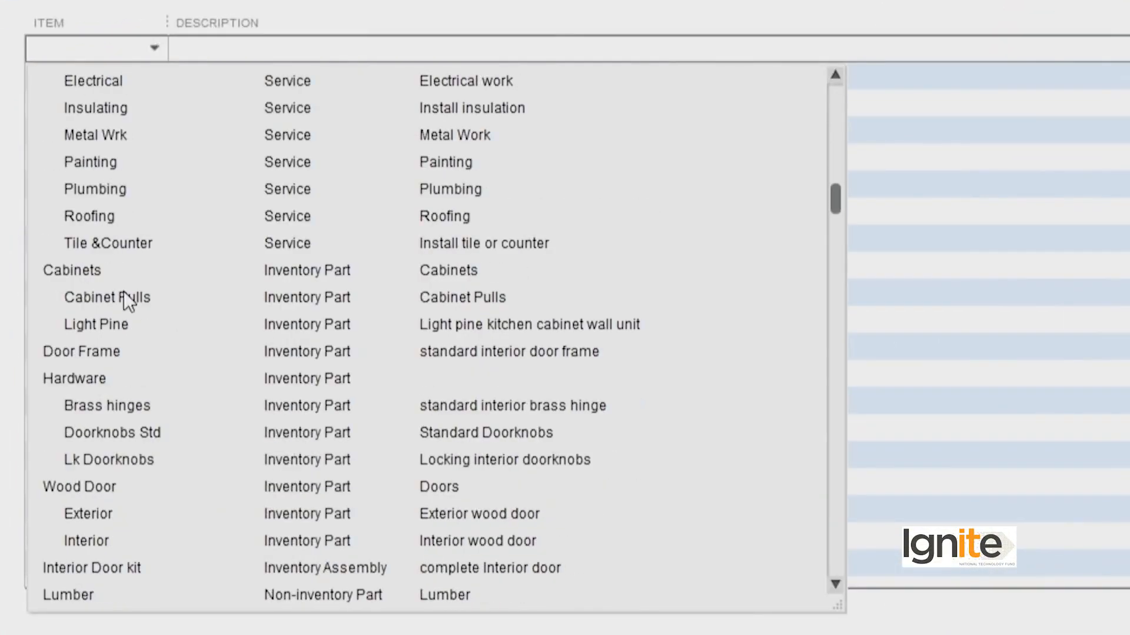
pyautogui.click(124, 294)
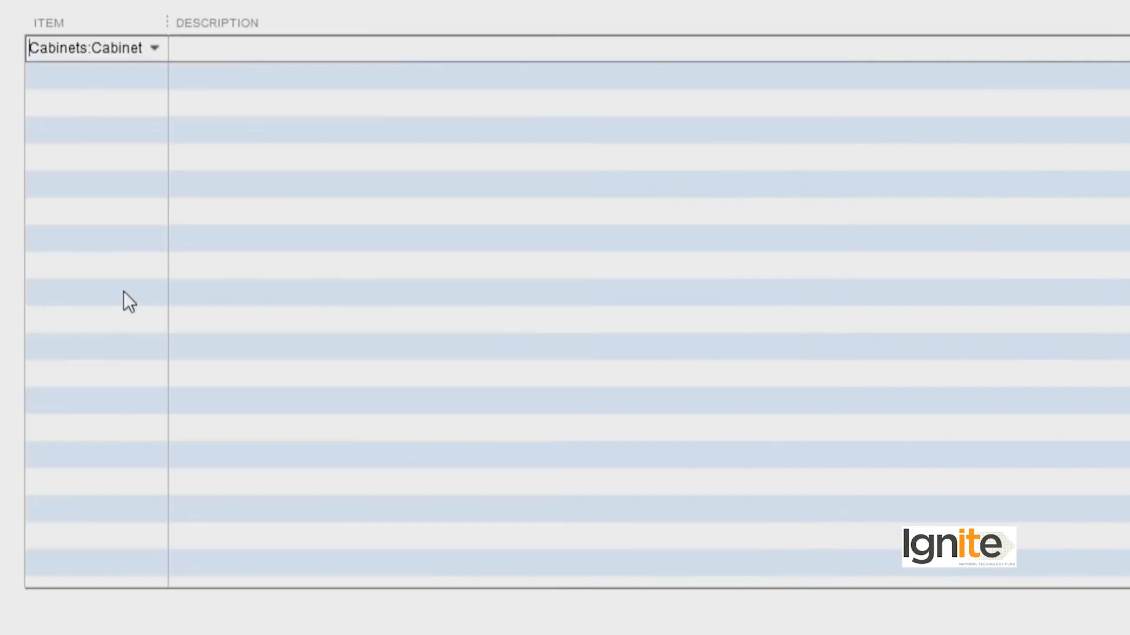
pyautogui.click(162, 76)
pyautogui.click(155, 77)
pyautogui.scroll(-4, 118, 434)
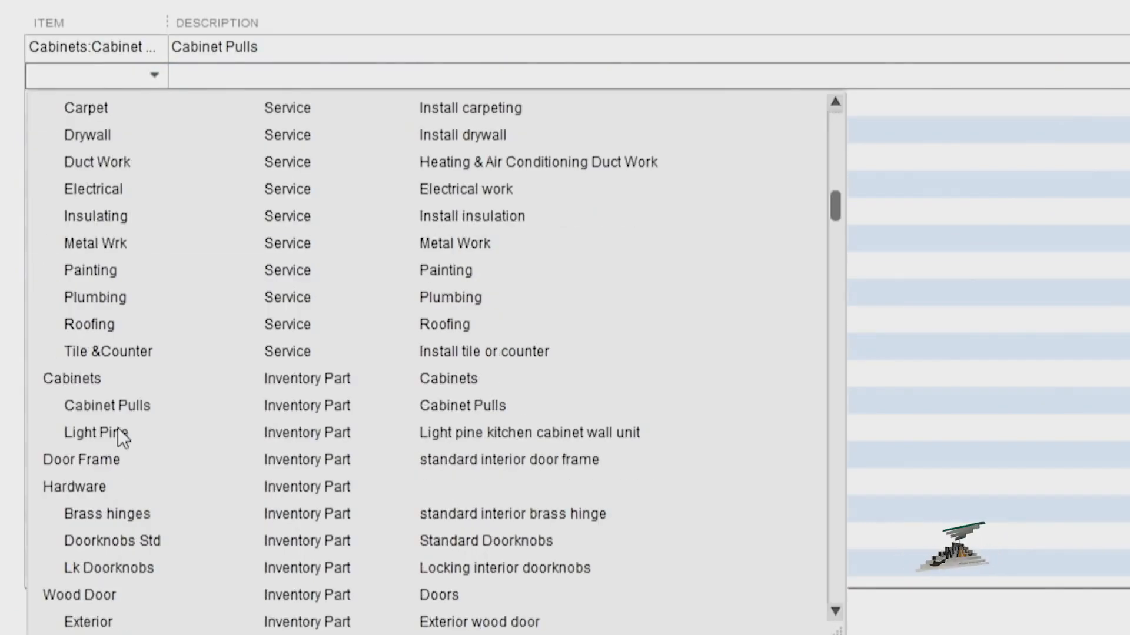
pyautogui.click(118, 430)
pyautogui.click(152, 106)
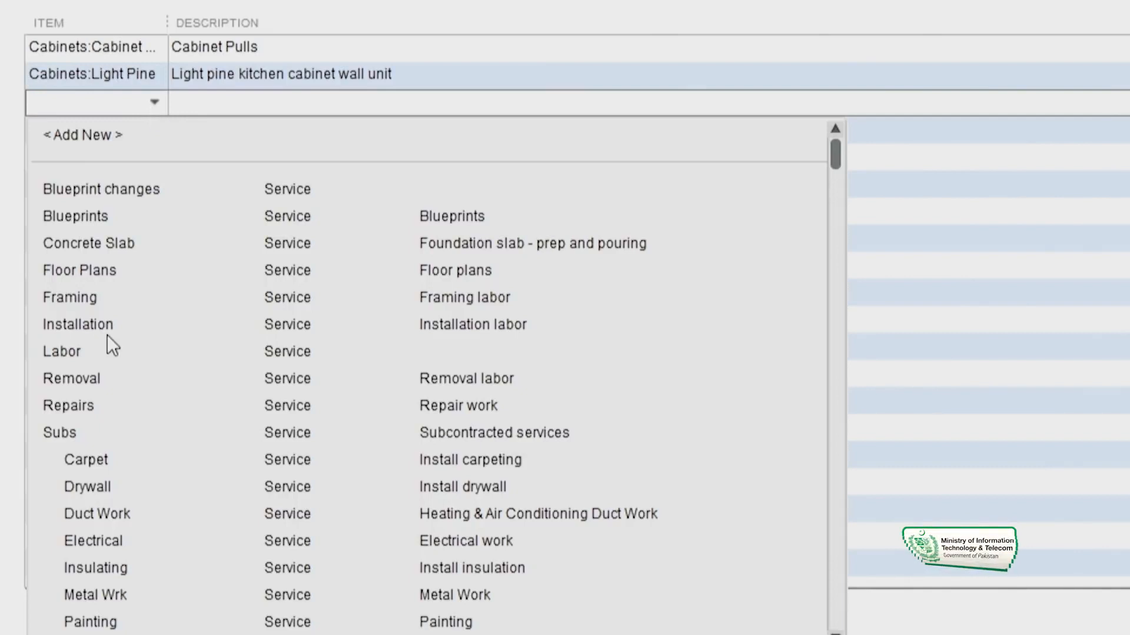
pyautogui.click(133, 328)
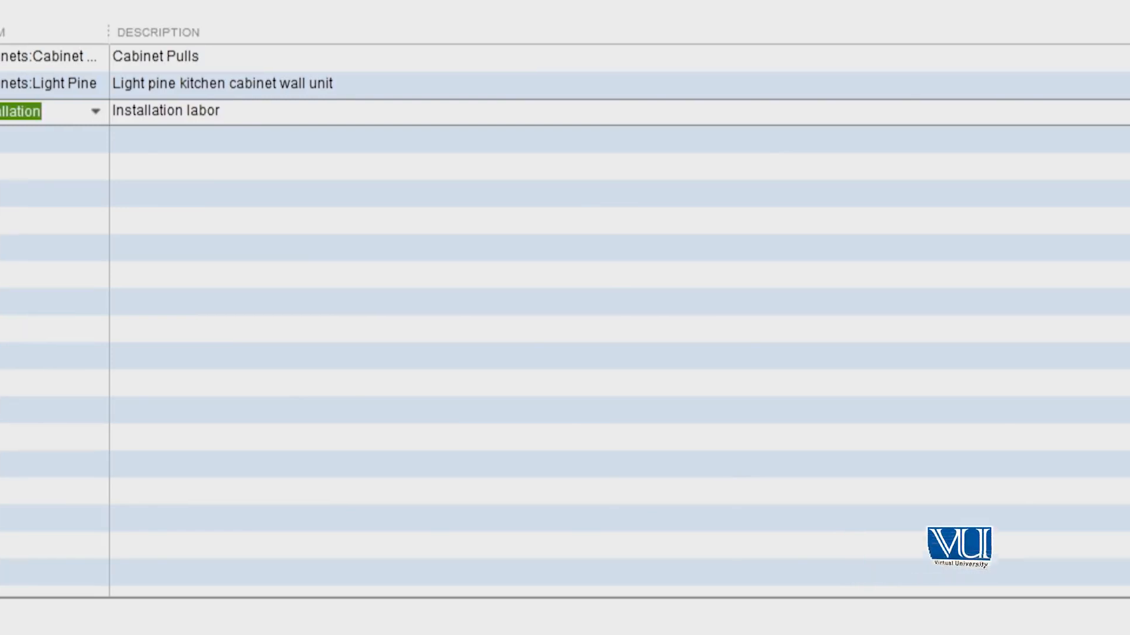
# - Set the Cabinet Pulls line to a quantity of 8 with cs as its unit of measure
pyautogui.click(424, 180)
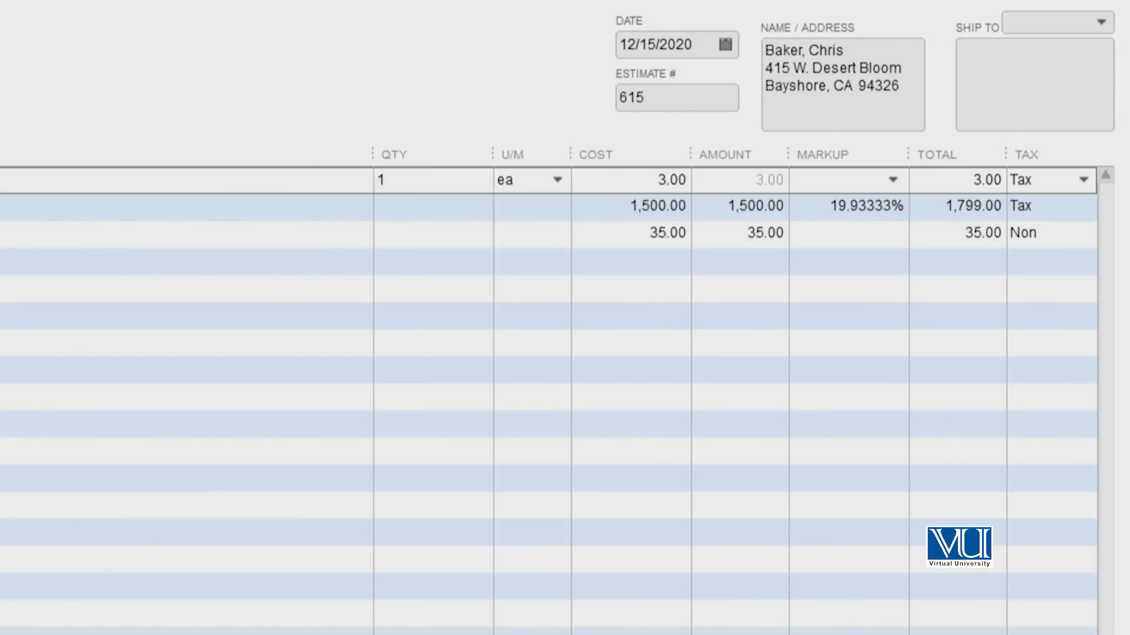
pyautogui.press('BackSpace')
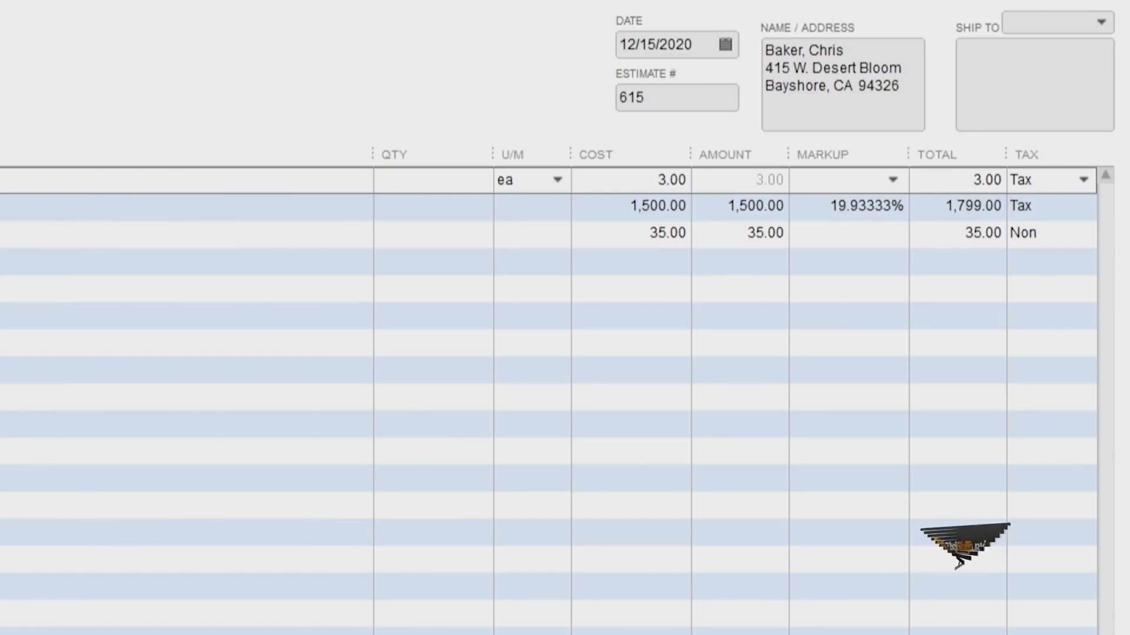
pyautogui.write('8')
pyautogui.click(403, 217)
# - Set the quantity to 8 on the Light Pine line and 100 on the Installation line
pyautogui.click(497, 207)
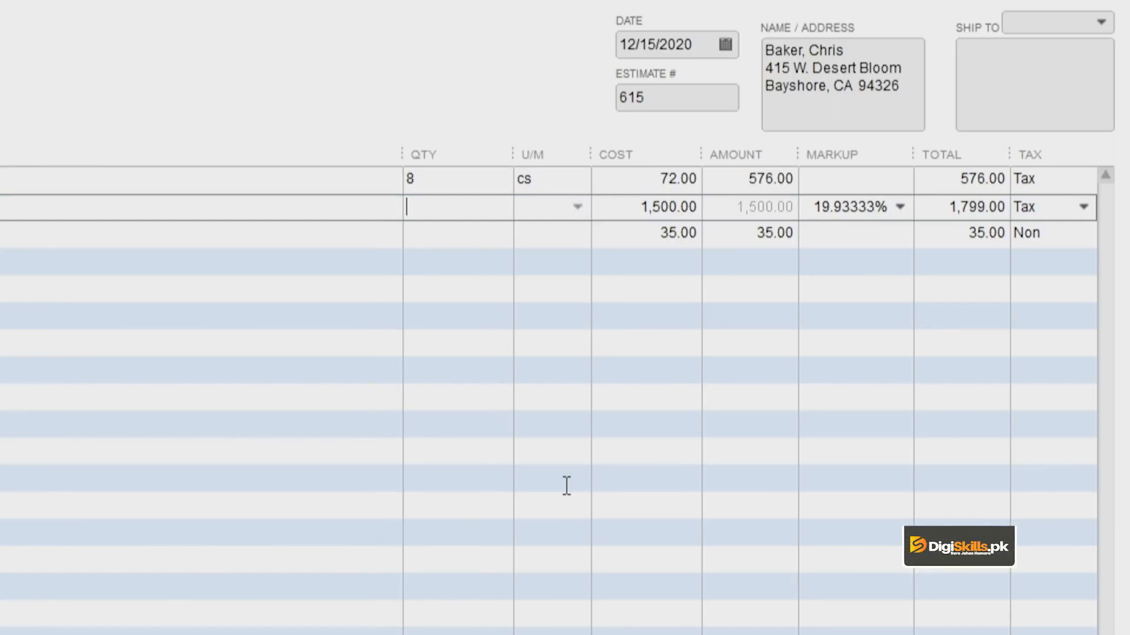
pyautogui.write('8')
pyautogui.press('Tab')
pyautogui.click(431, 234)
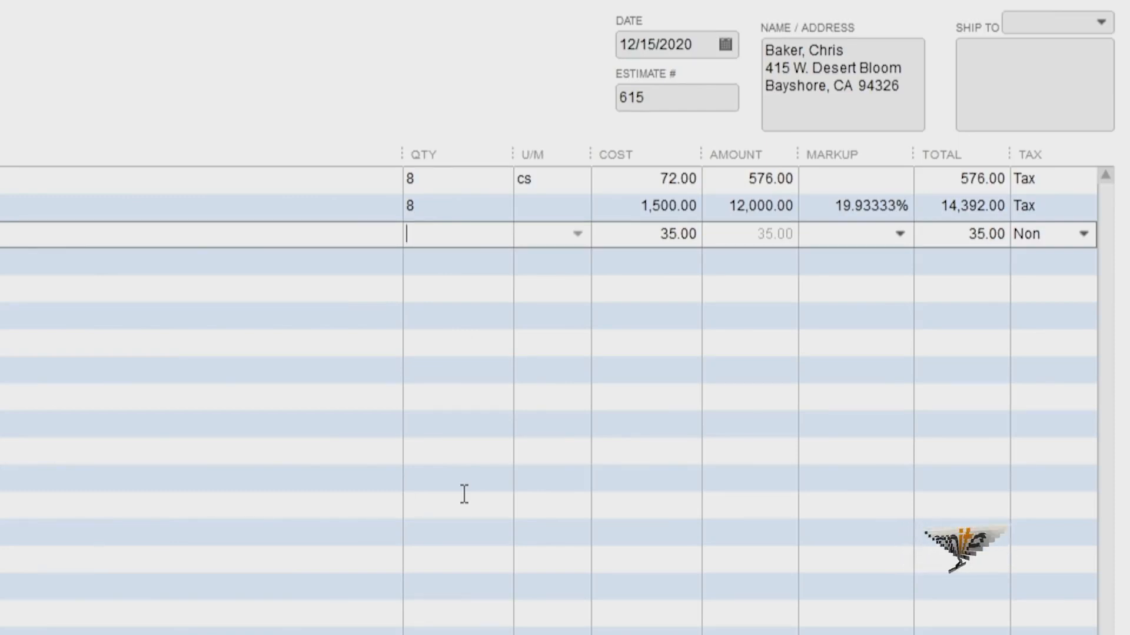
pyautogui.write('10')
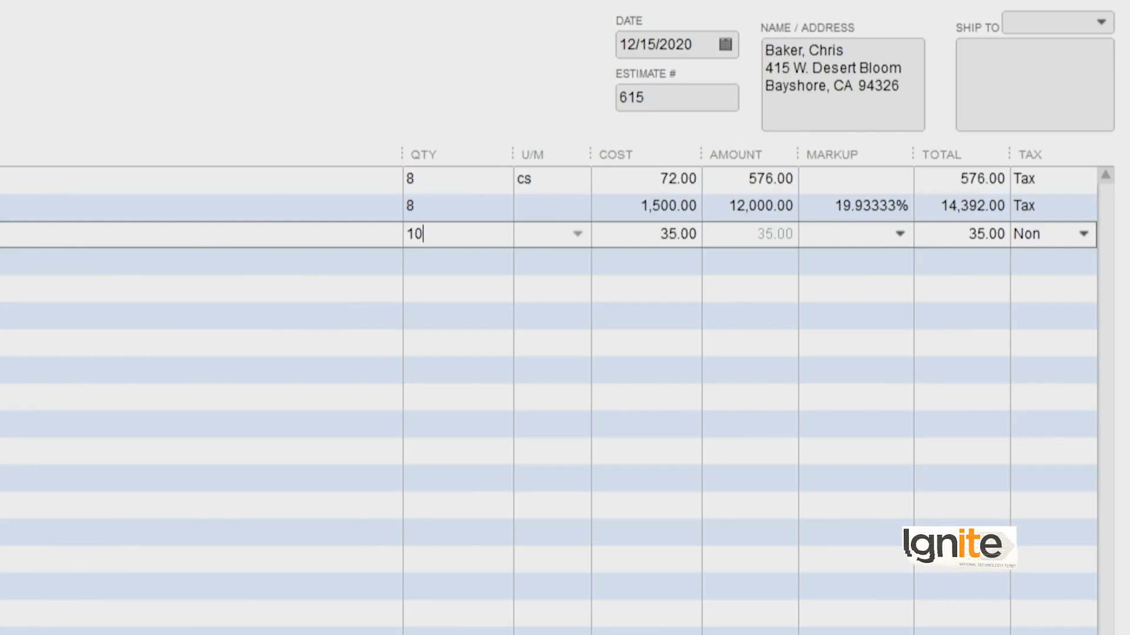
pyautogui.write('0')
pyautogui.press('Tab')
pyautogui.press('Tab')
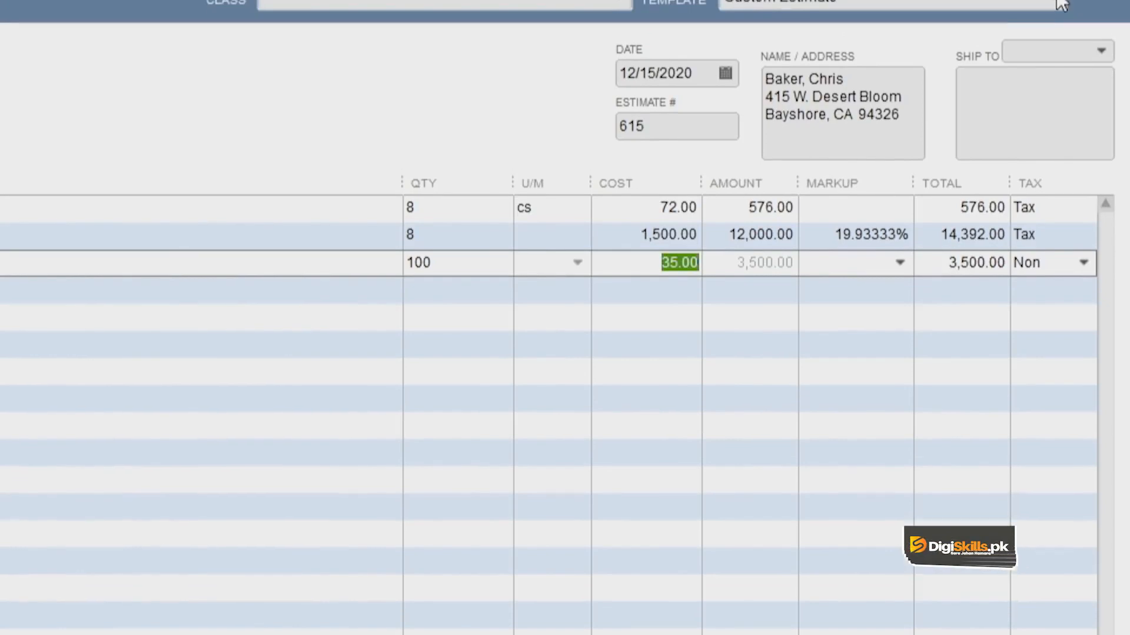
# - Apply the Proposal template to the estimate
pyautogui.click(1061, 5)
pyautogui.click(941, 85)
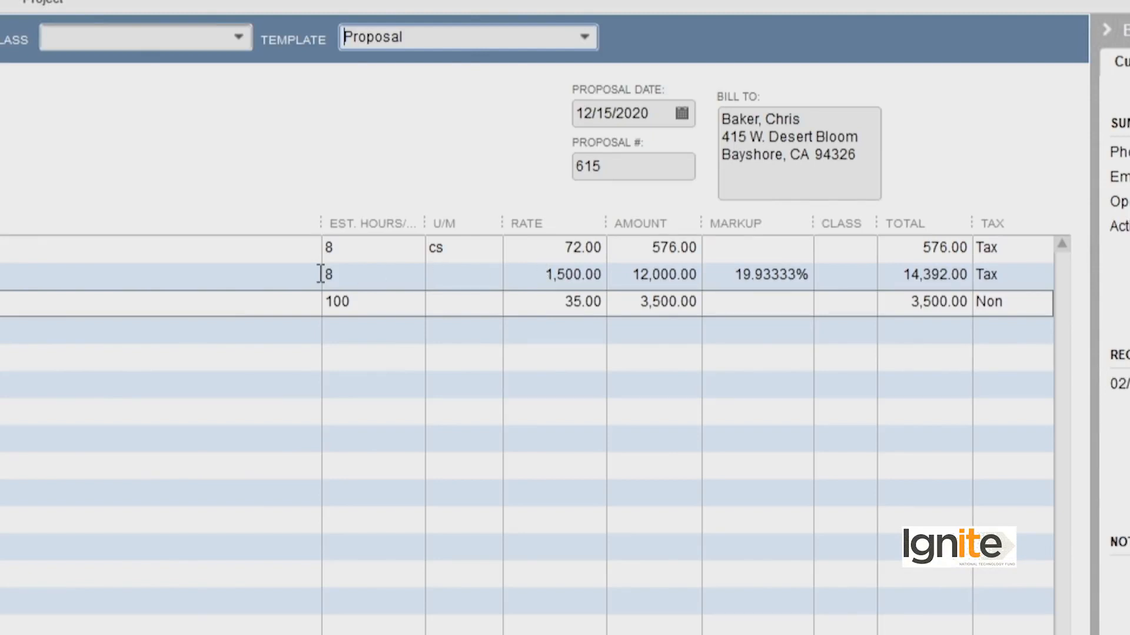
pyautogui.click(351, 248)
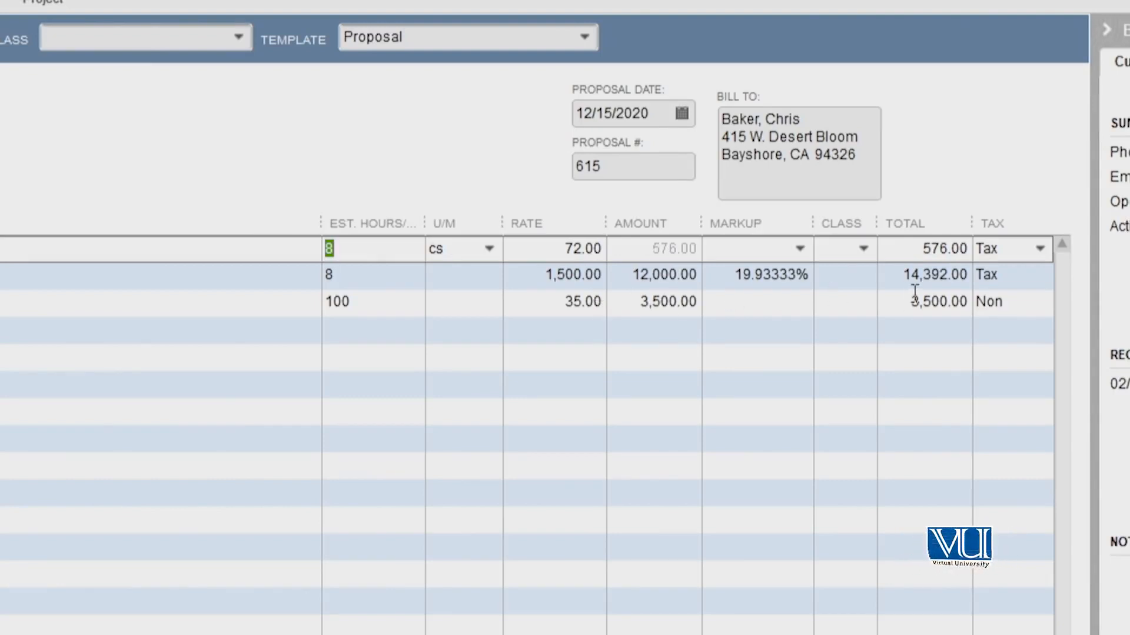
pyautogui.click(966, 276)
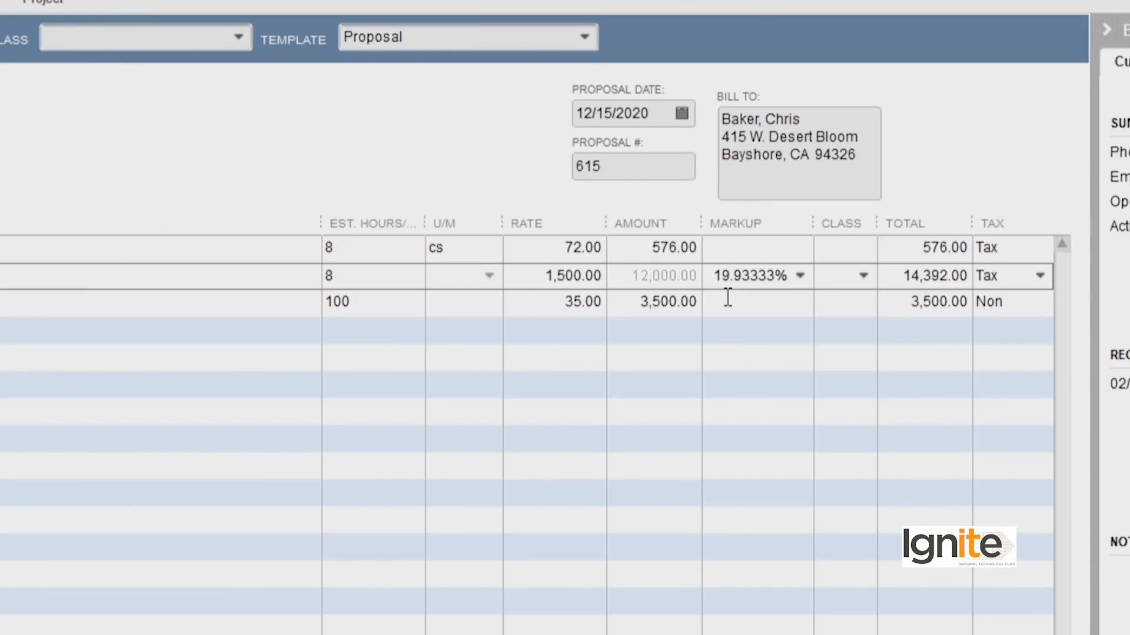
pyautogui.click(595, 33)
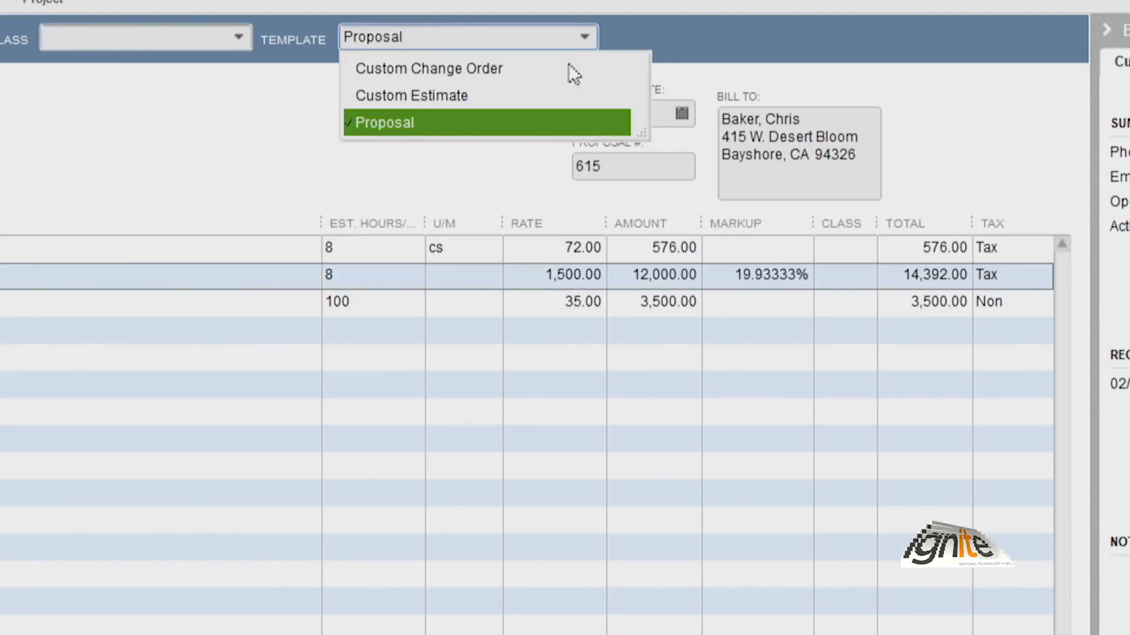
pyautogui.click(549, 122)
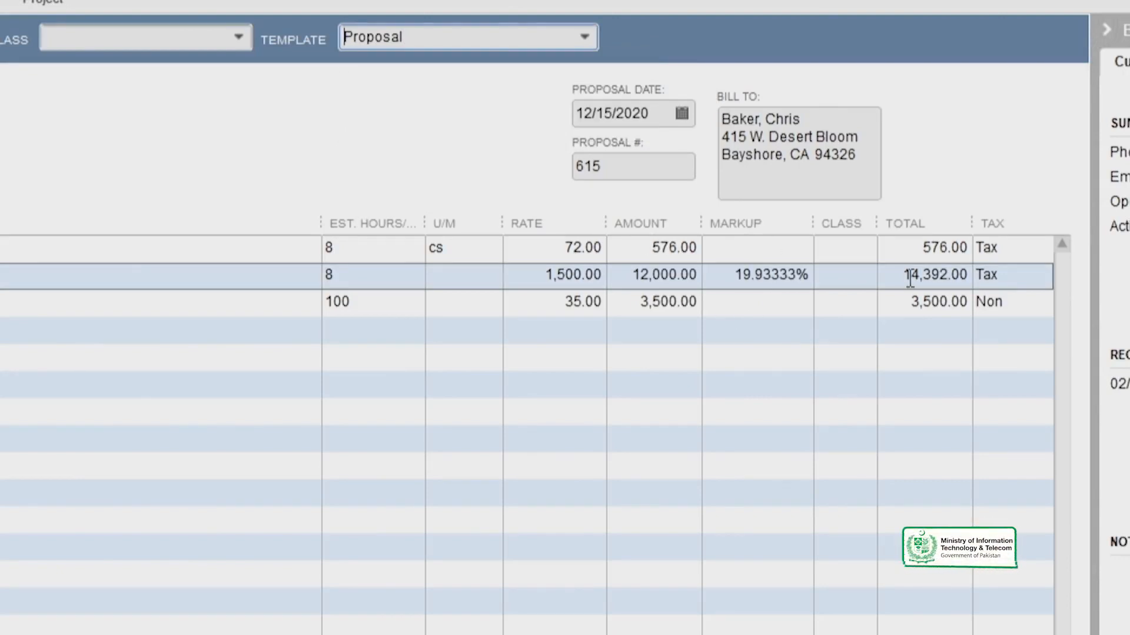
# - Set the markup to 15% on both the Cabinet Pulls and the Installation lines
pyautogui.click(788, 250)
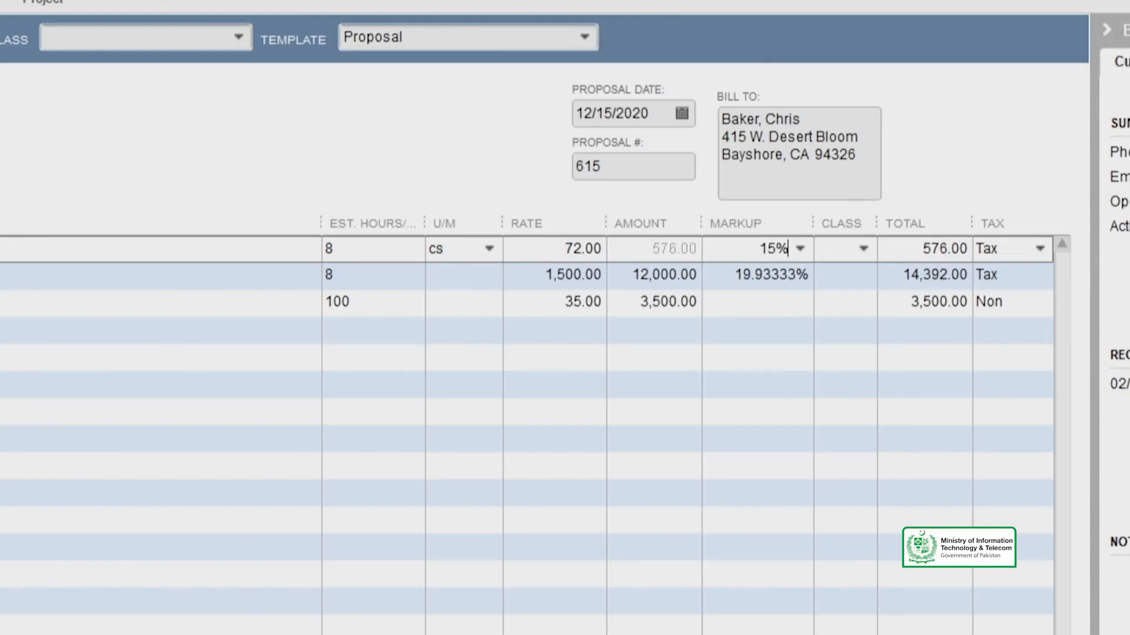
pyautogui.press('Tab')
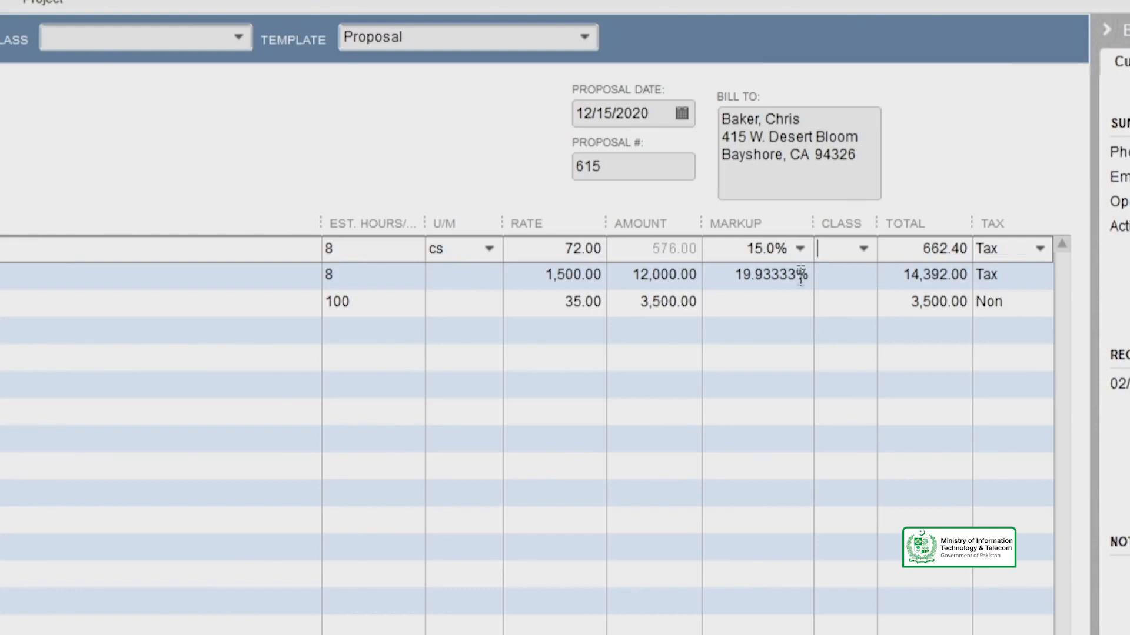
pyautogui.click(761, 305)
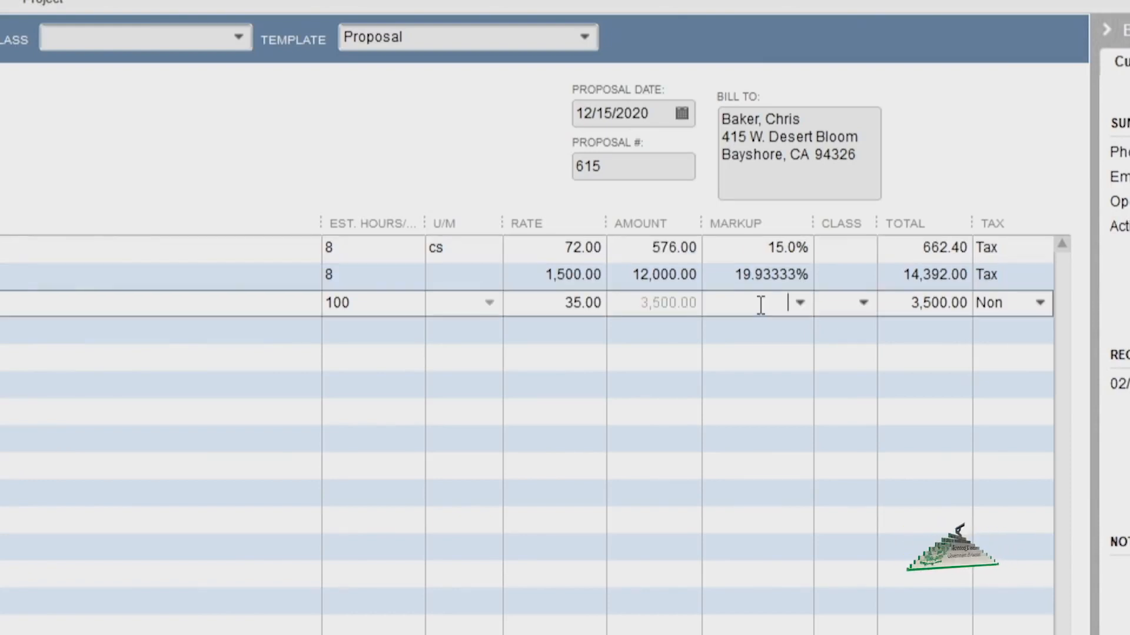
pyautogui.write('15')
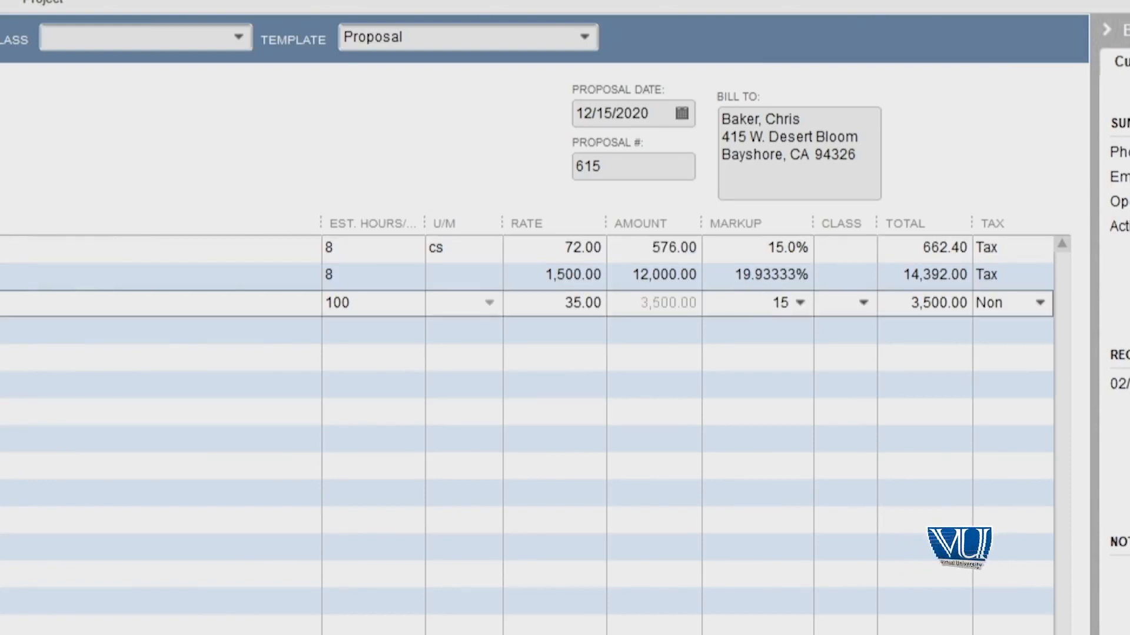
pyautogui.write('%')
pyautogui.press('Tab')
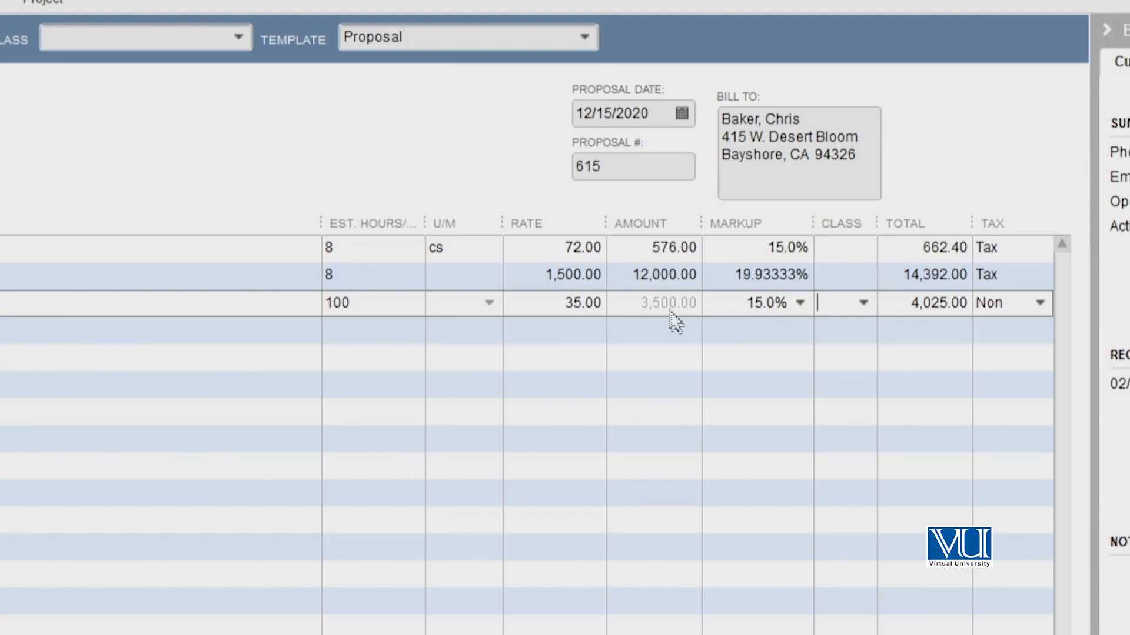
# - Set the markup of the Light Pine cabinet line to 20%
pyautogui.click(649, 249)
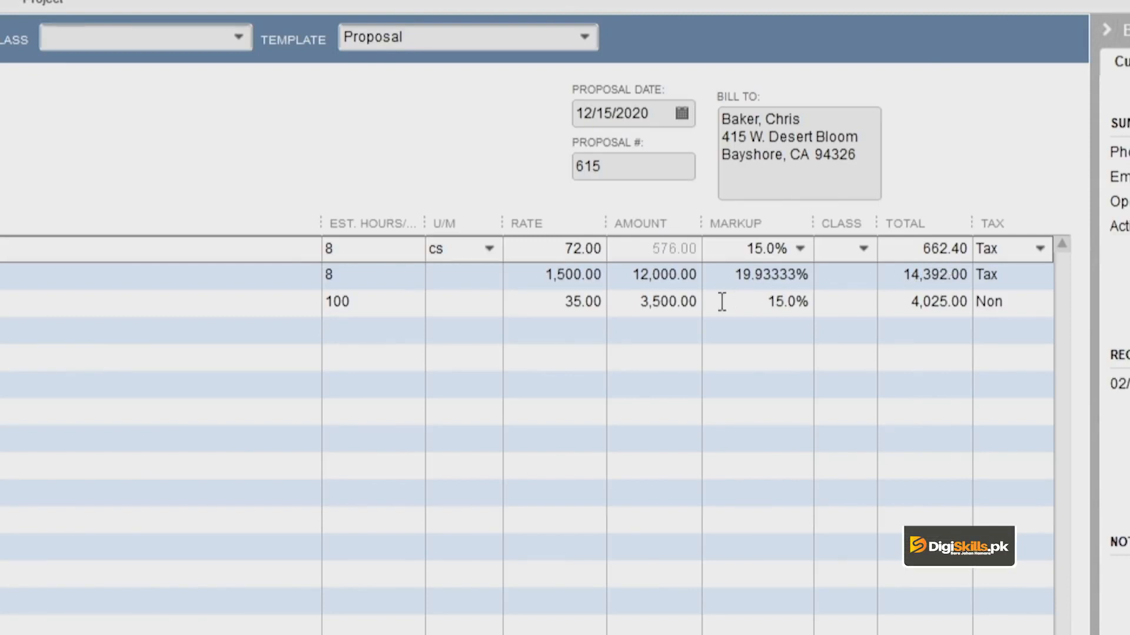
pyautogui.click(648, 282)
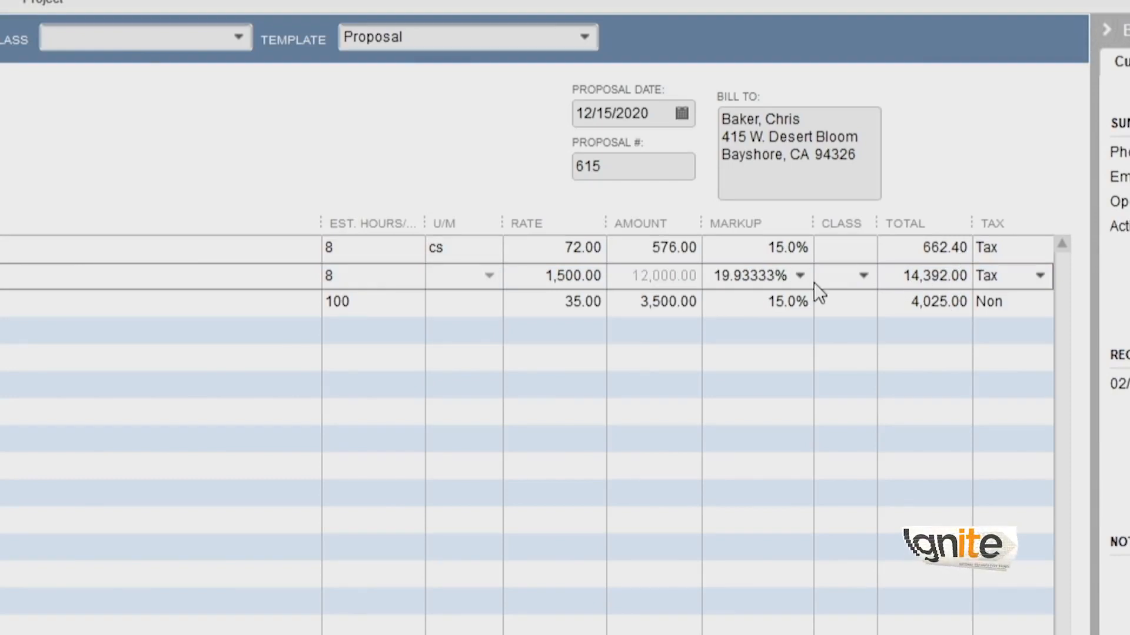
pyautogui.click(799, 278)
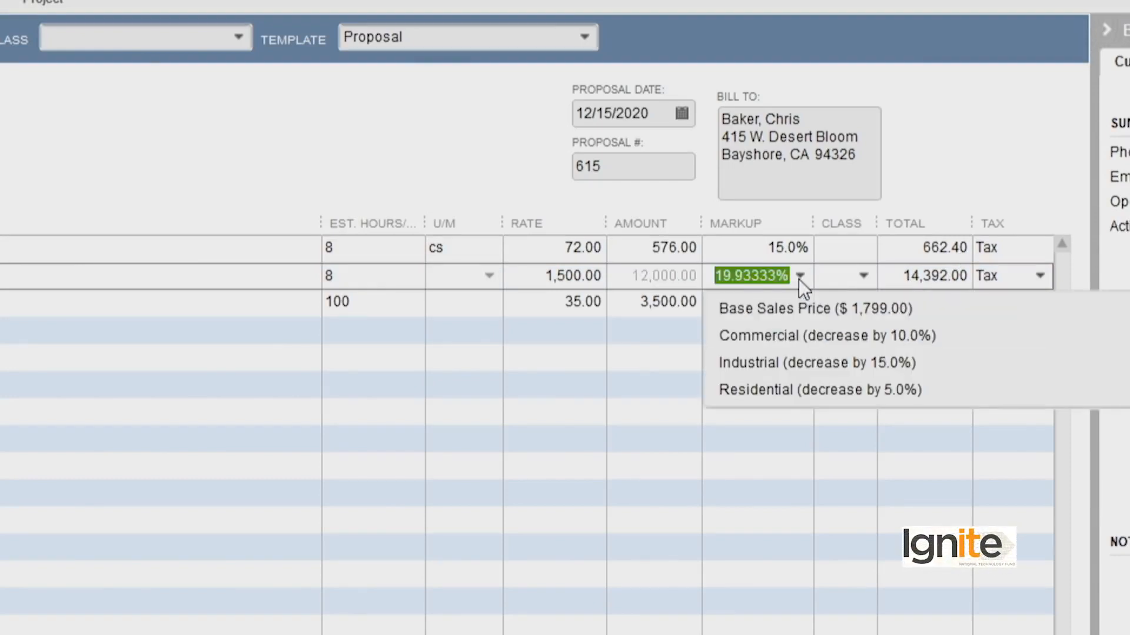
pyautogui.write('20%')
pyautogui.press('Tab')
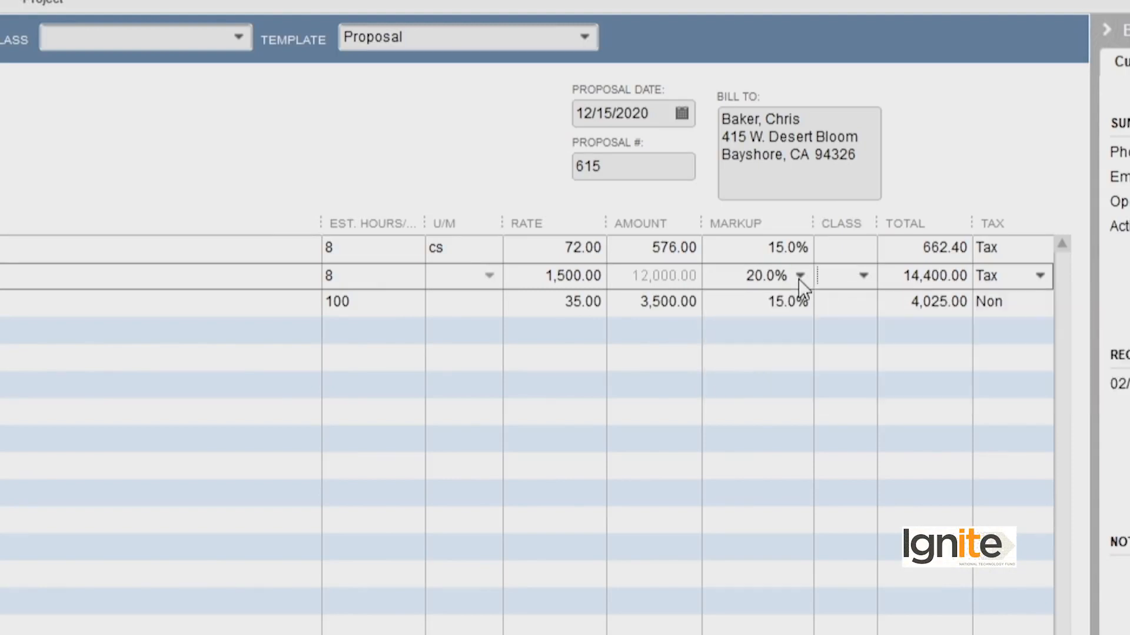
pyautogui.click(769, 359)
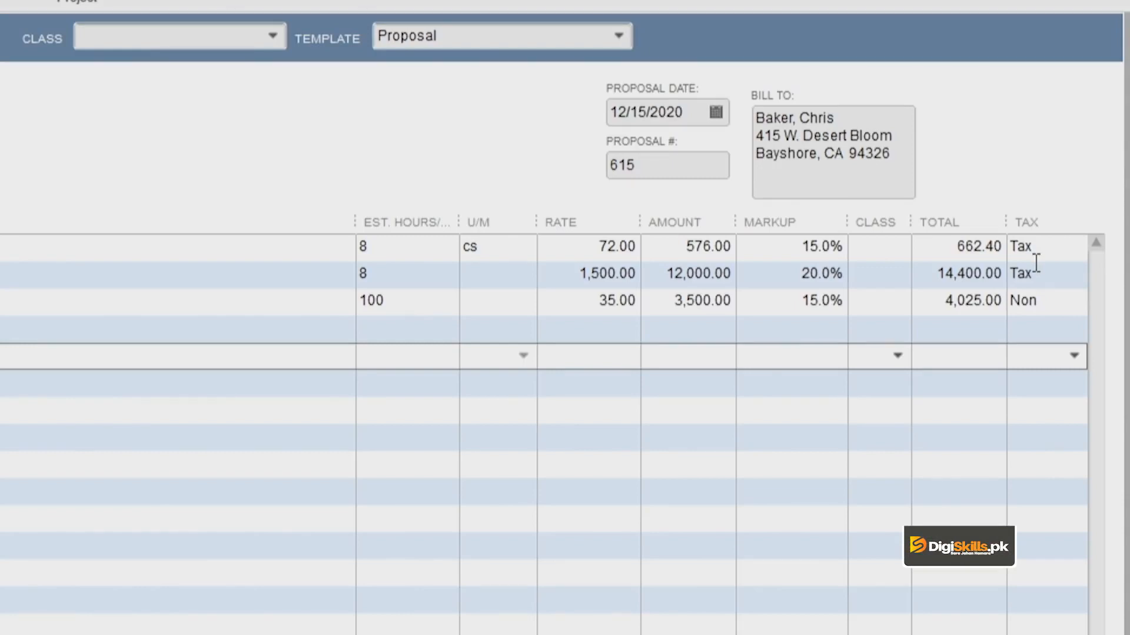
# - Save the completed customer estimate with its current tax codes and close the blank proposal form
pyautogui.click(1068, 248)
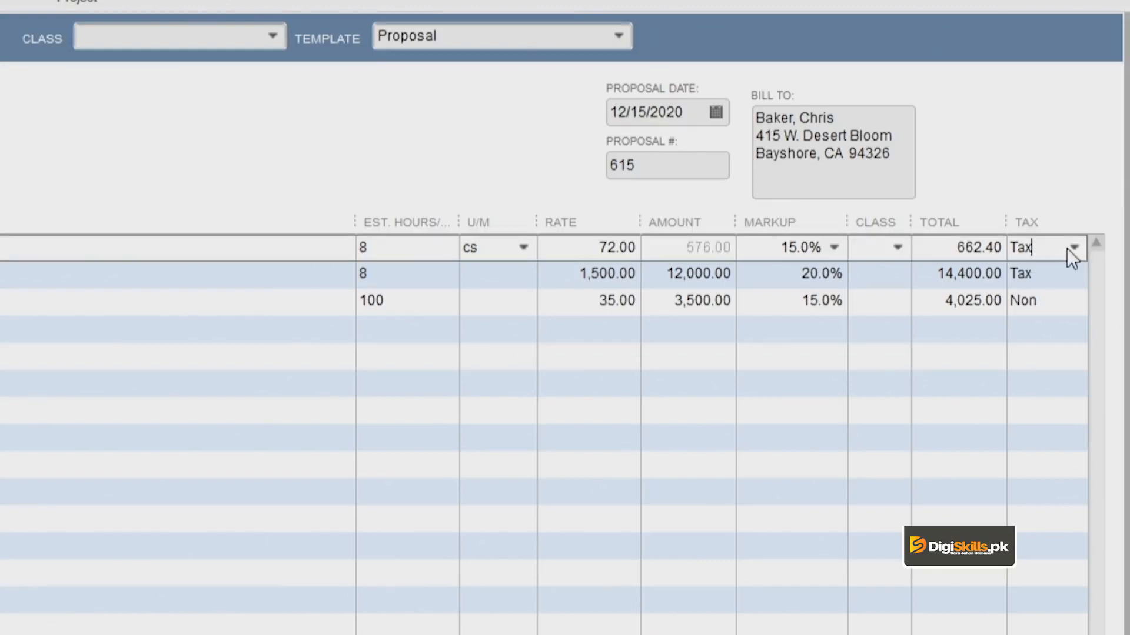
pyautogui.click(1029, 360)
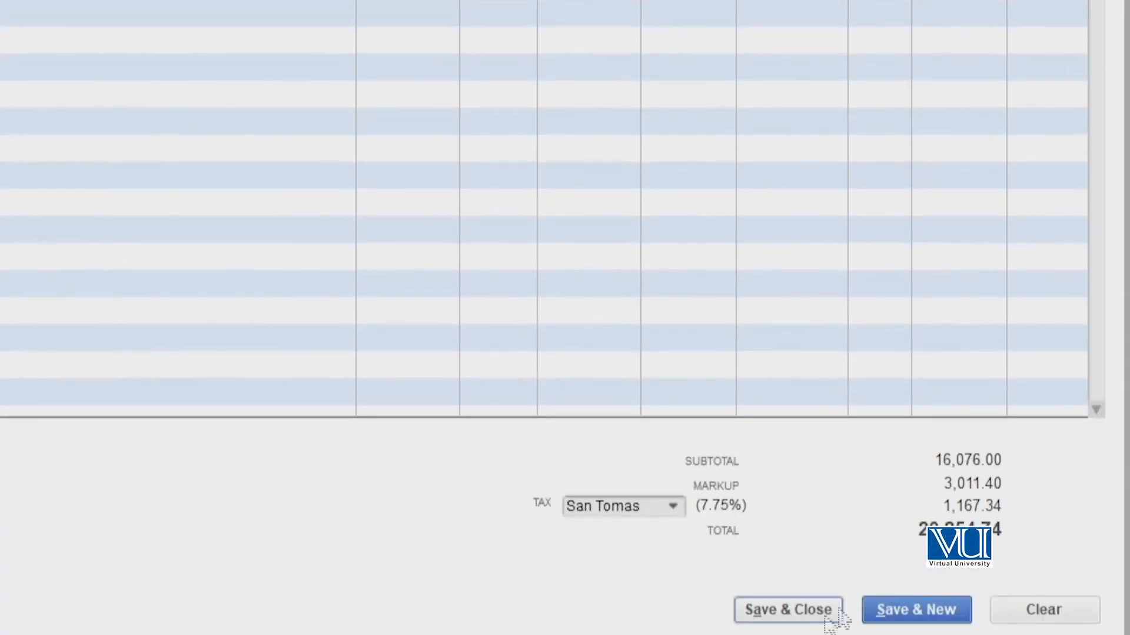
pyautogui.click(912, 605)
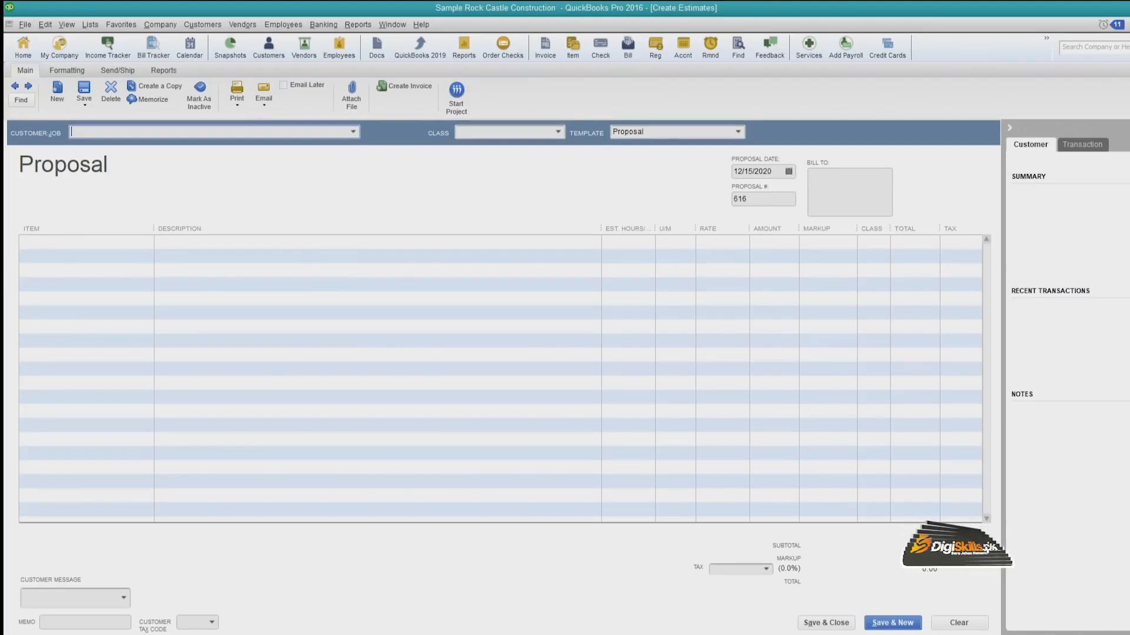
pyautogui.press('Escape')
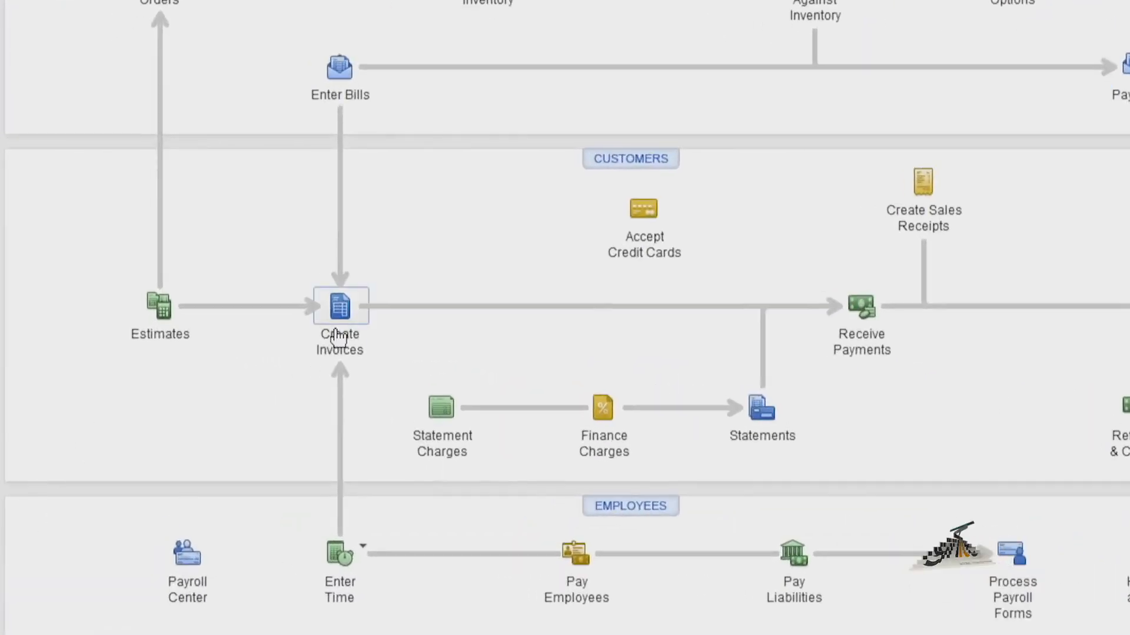
# - Start a new customer invoice using the Intuit Product Invoice template
pyautogui.click(339, 338)
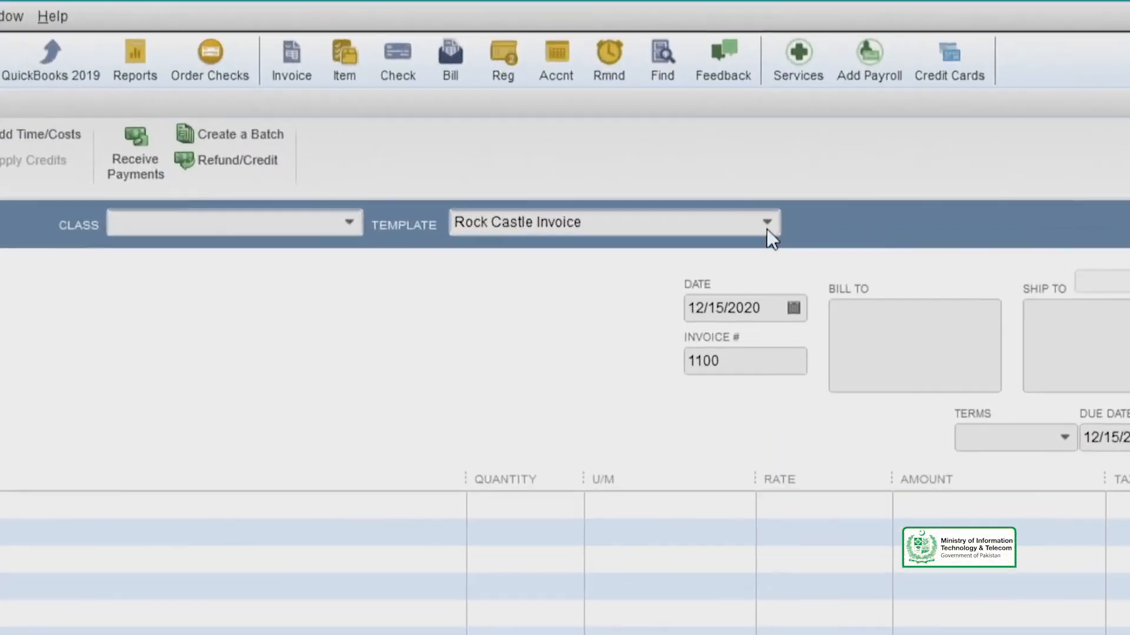
pyautogui.click(792, 132)
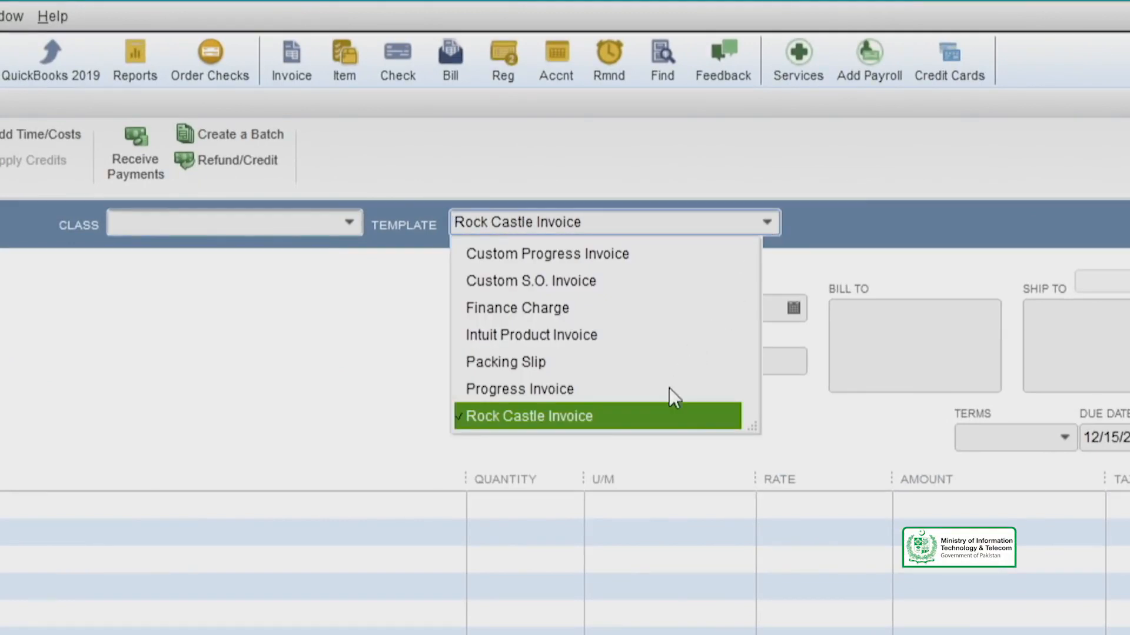
pyautogui.click(567, 335)
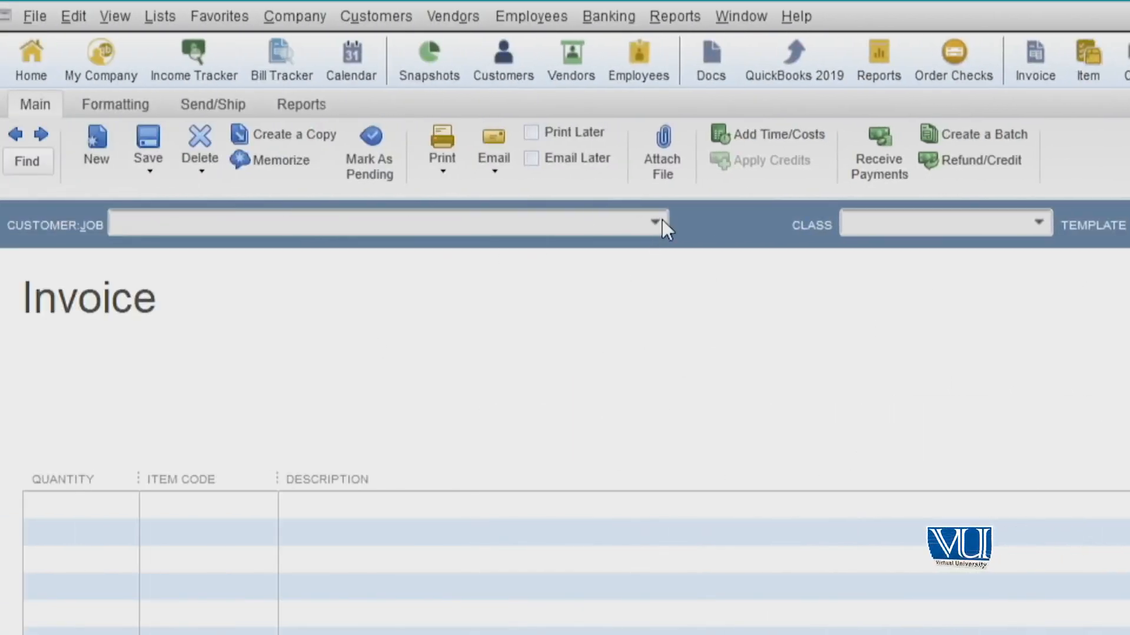
# - Assign the invoice to the estimate's customer and fill it from the saved 12/15/2020 estimate, including the entire estimate (100%)
pyautogui.click(660, 222)
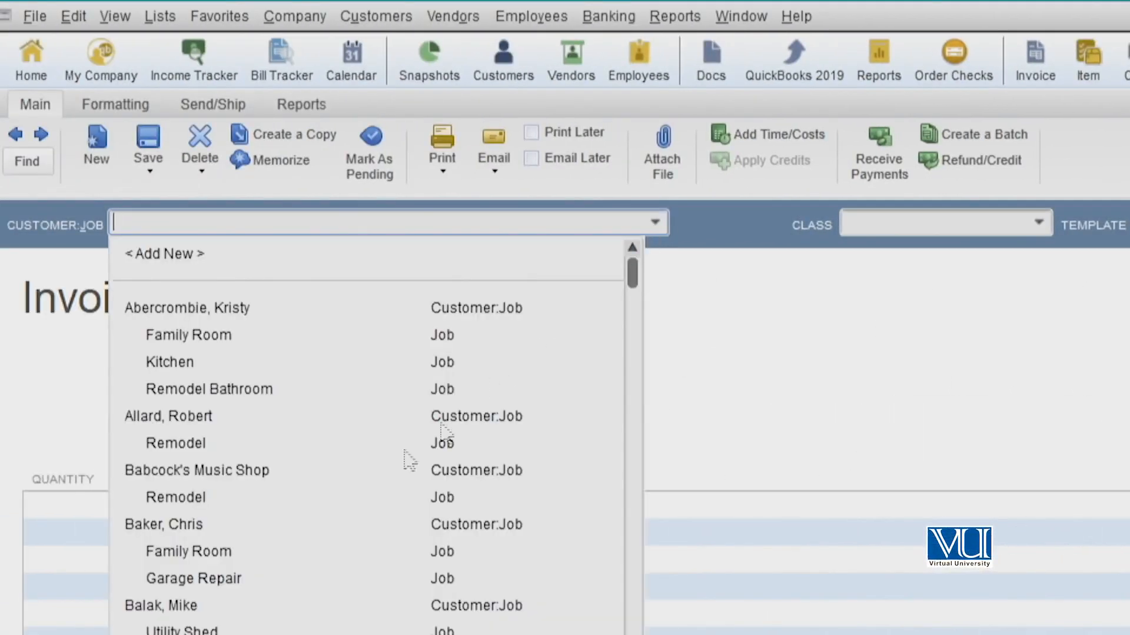
pyautogui.click(206, 531)
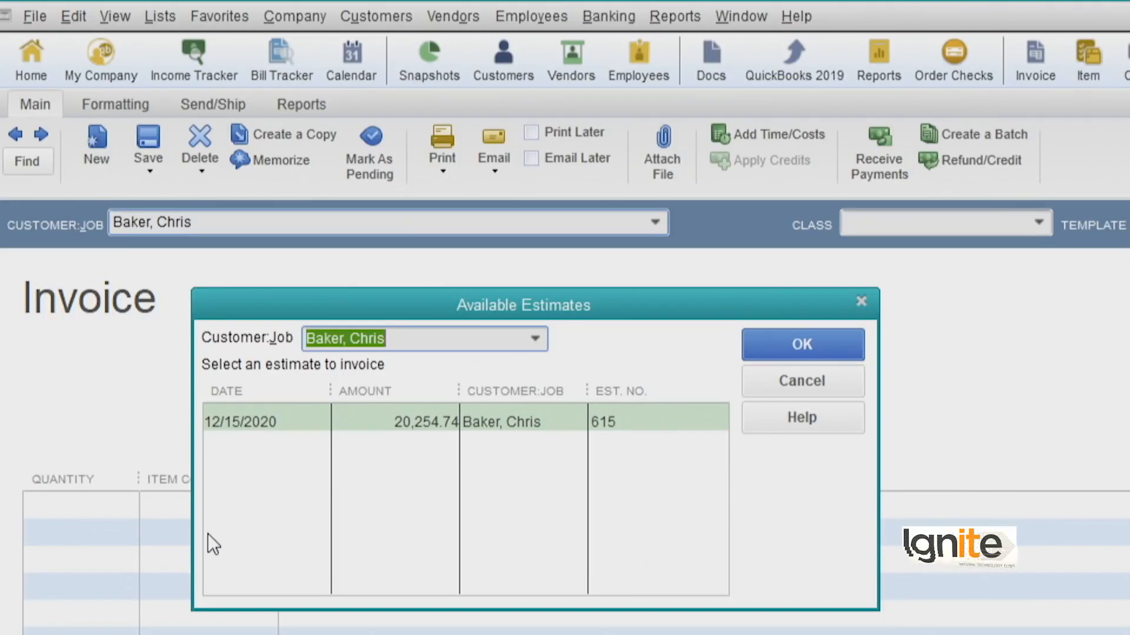
pyautogui.click(408, 419)
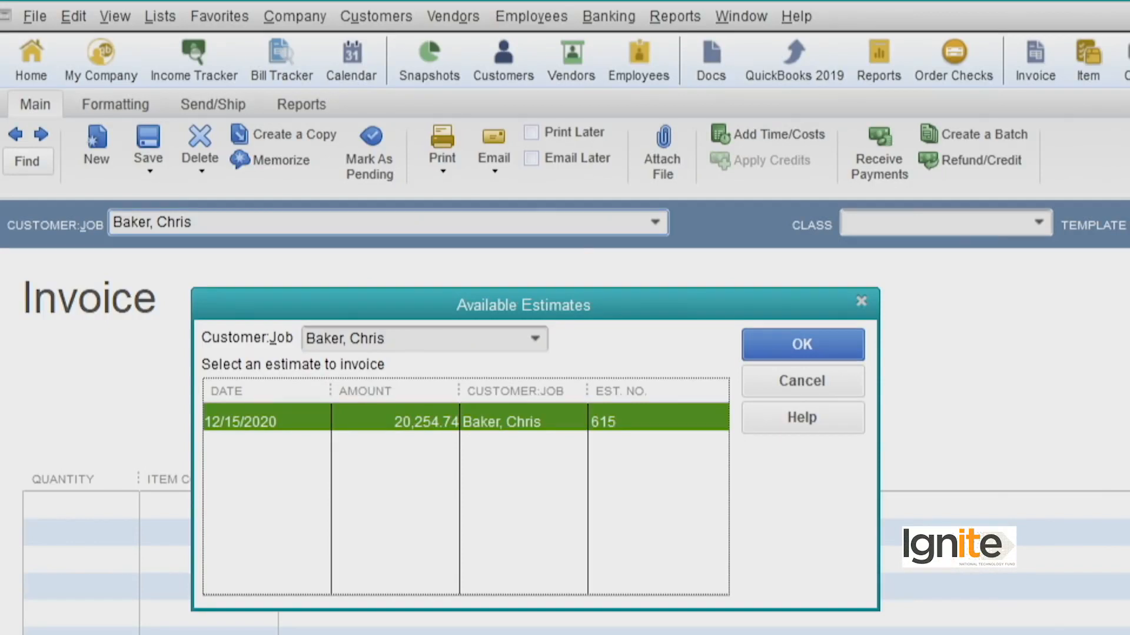
pyautogui.click(773, 346)
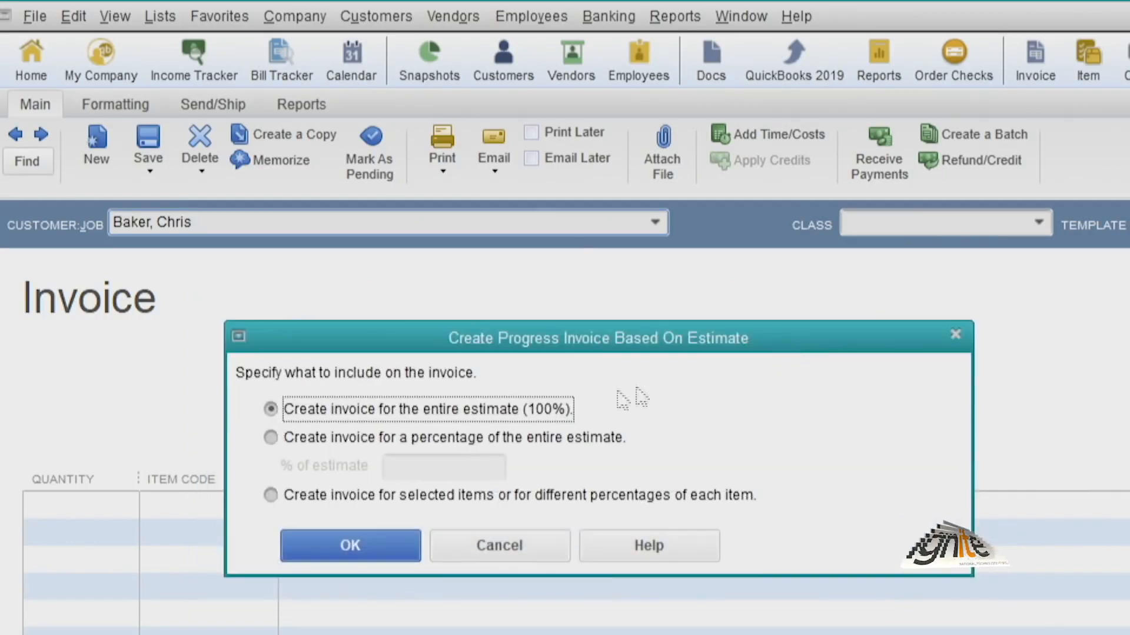
pyautogui.click(377, 554)
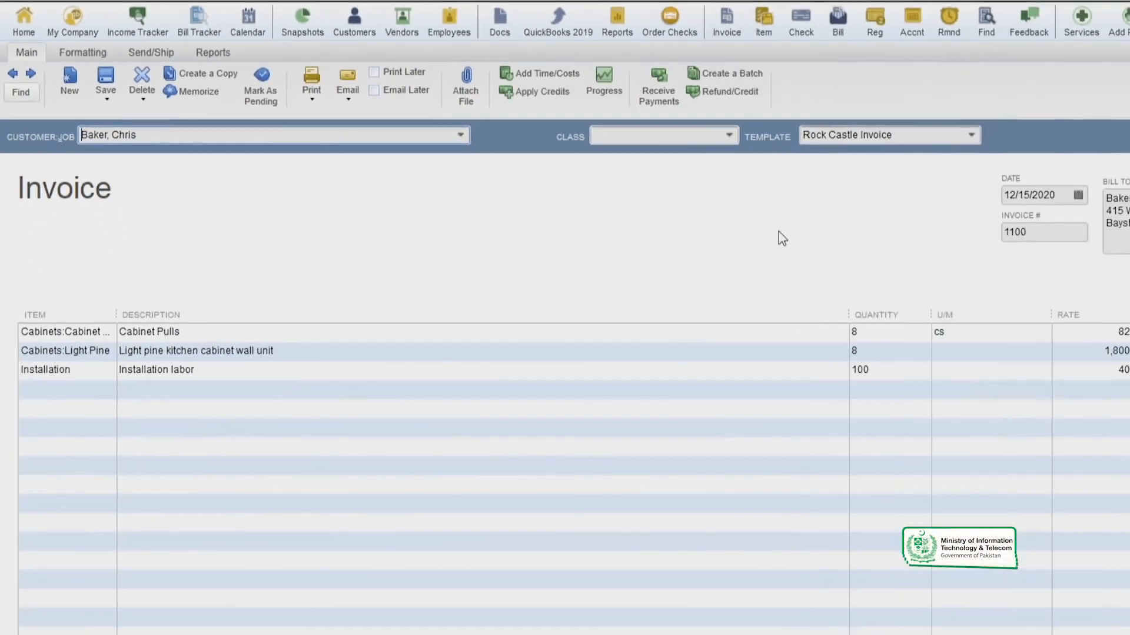